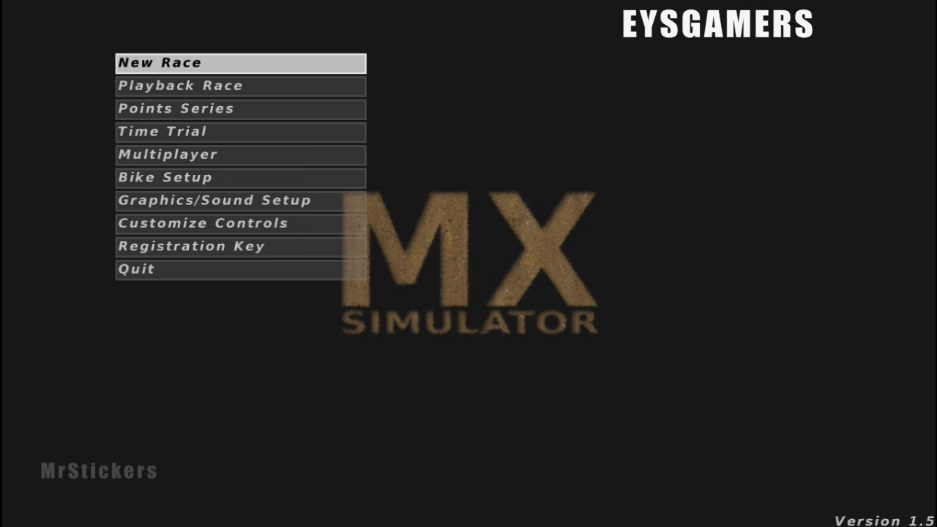
Step: Choose the Tutorial track for a new race and start the race
click(241, 64)
click(637, 41)
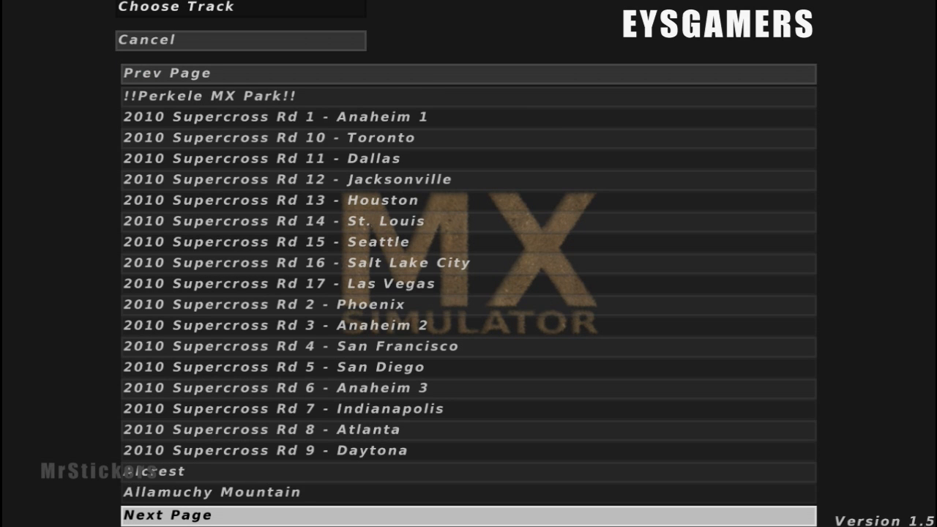
click(468, 515)
click(468, 515)
click(469, 95)
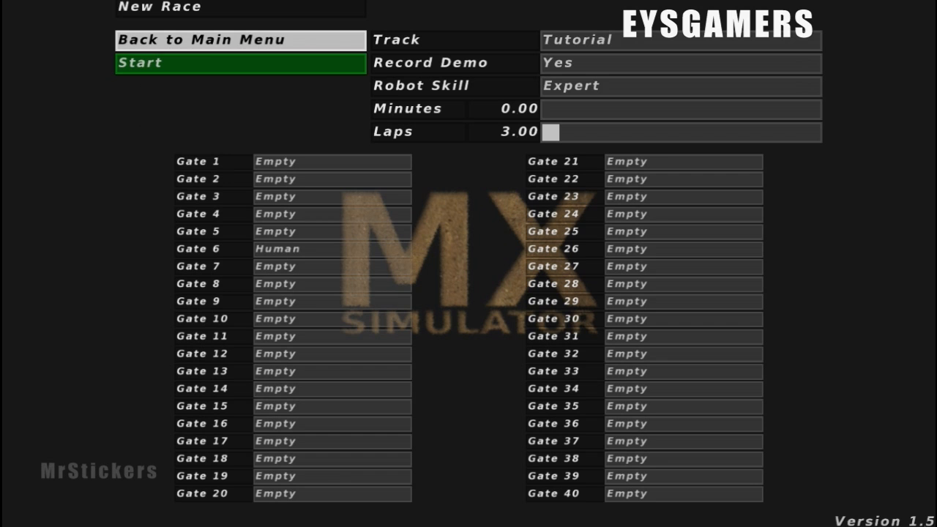
click(242, 64)
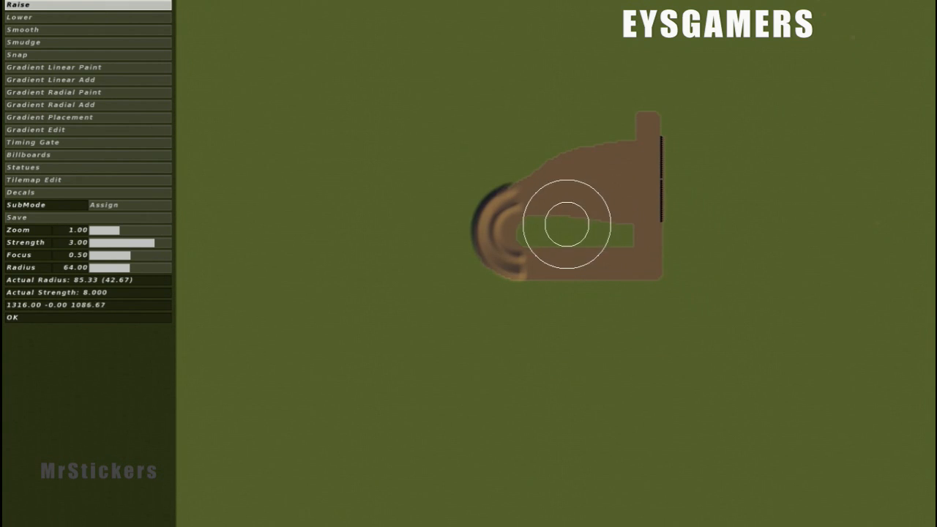
Step: Create a new gradient and lay it horizontally along the centre of the lower straight, about 183 long
key(equal)
key(equal)
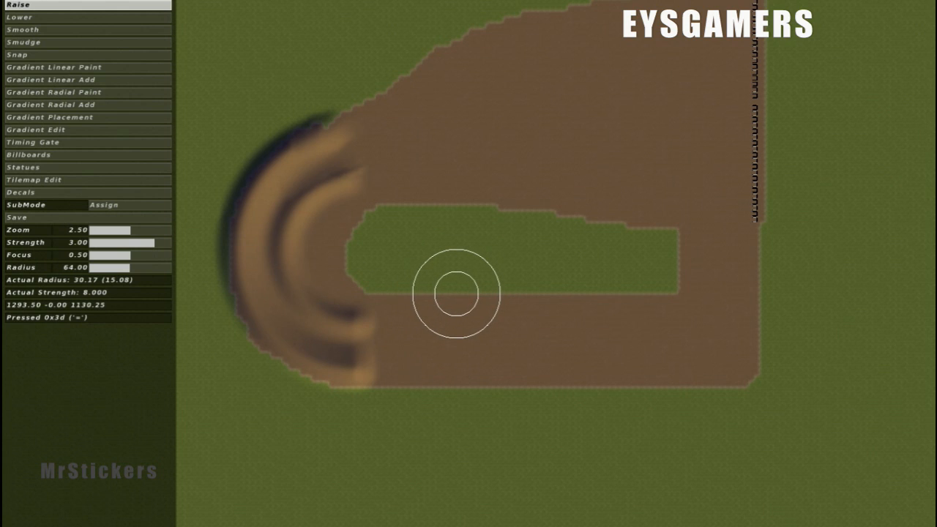
right_drag(456, 293, 447, 261)
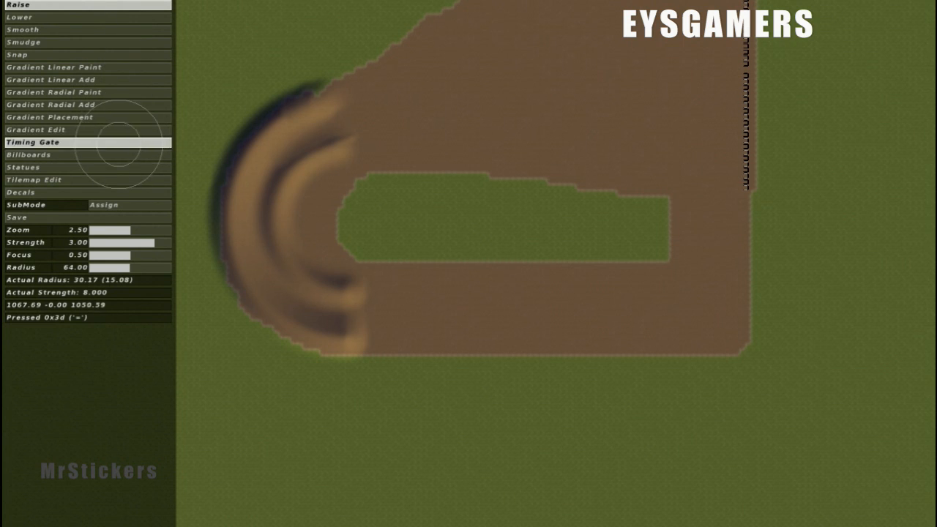
click(112, 117)
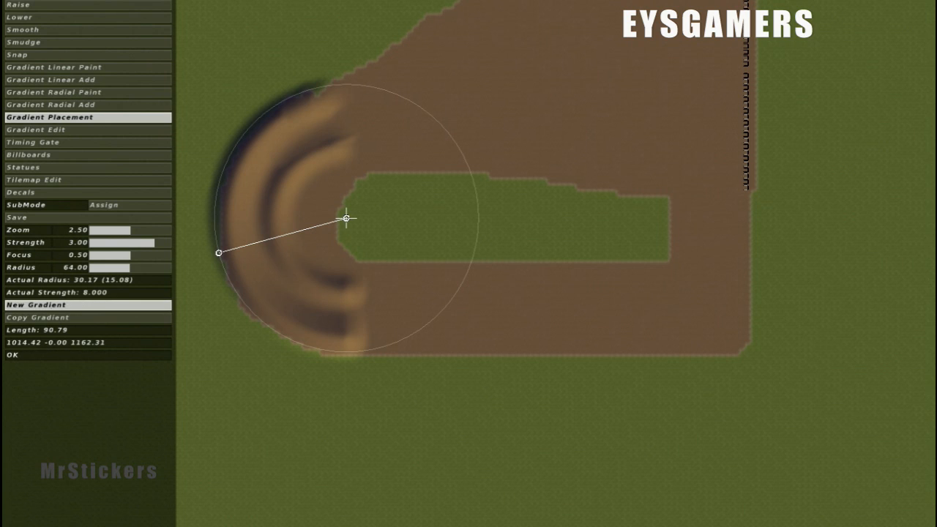
key(Return)
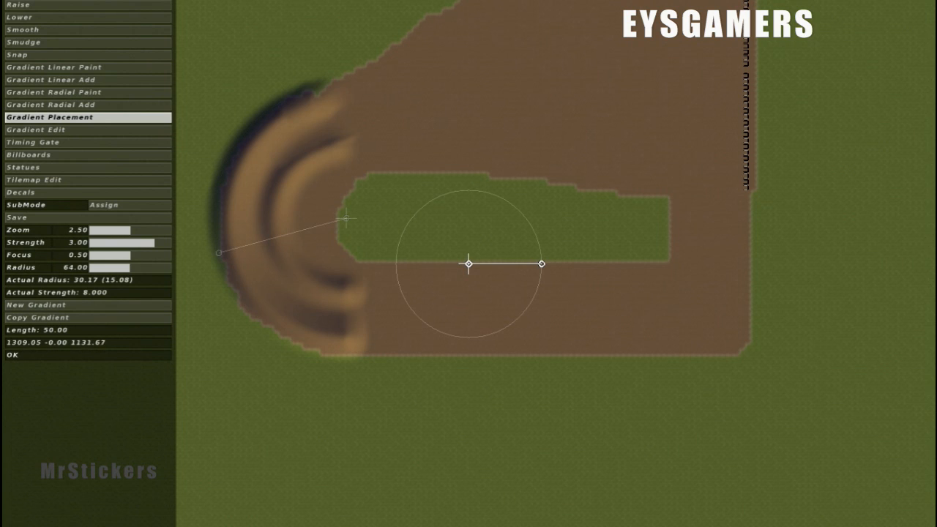
drag(468, 263, 406, 306)
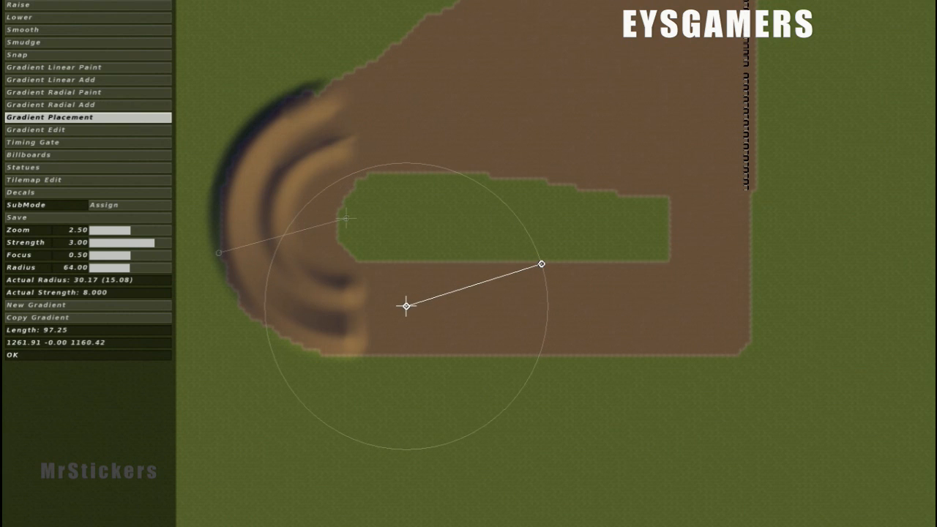
drag(541, 264, 670, 303)
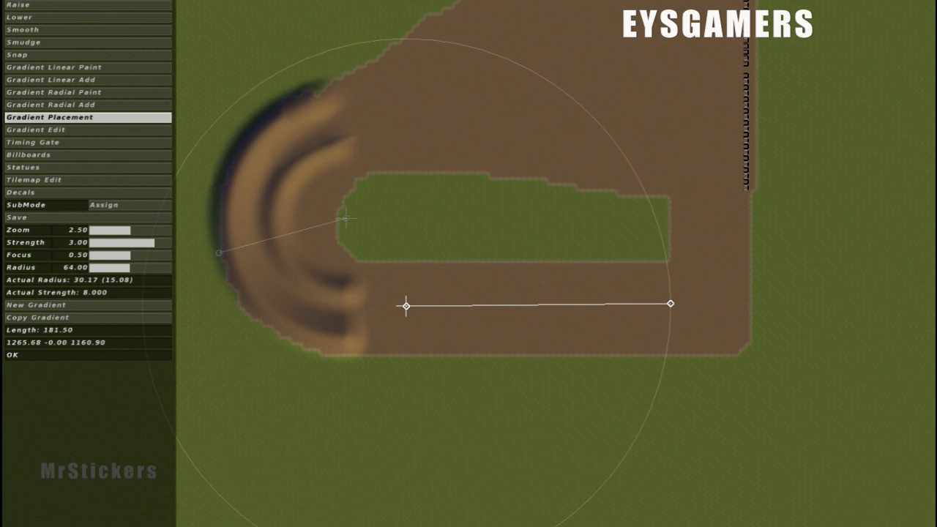
drag(406, 305, 406, 308)
key(=)
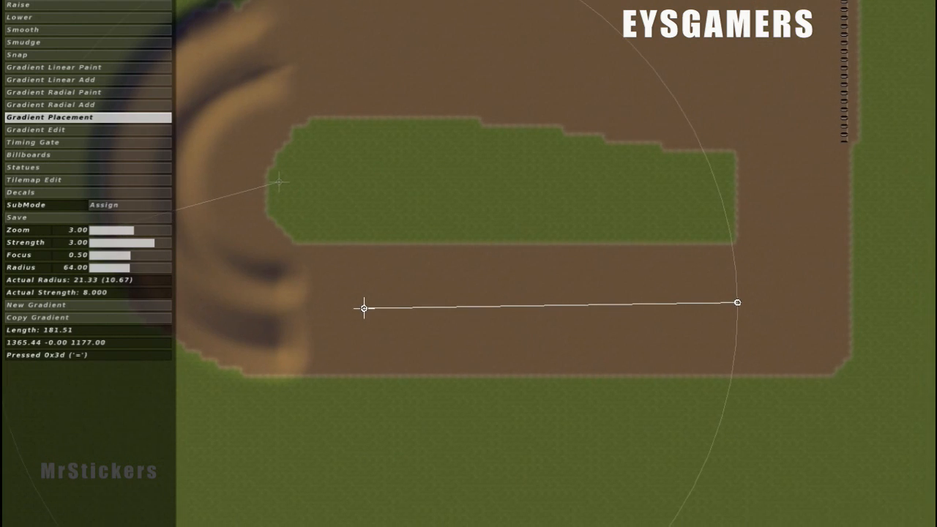
drag(733, 300, 736, 307)
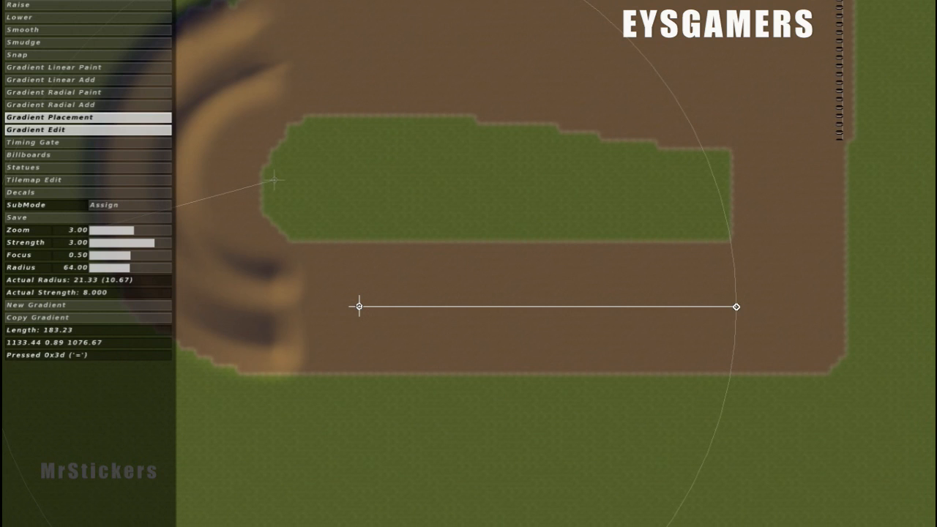
Step: Edit the new gradient's profile, adding a takeoff point about 12.6 high near its start
click(35, 129)
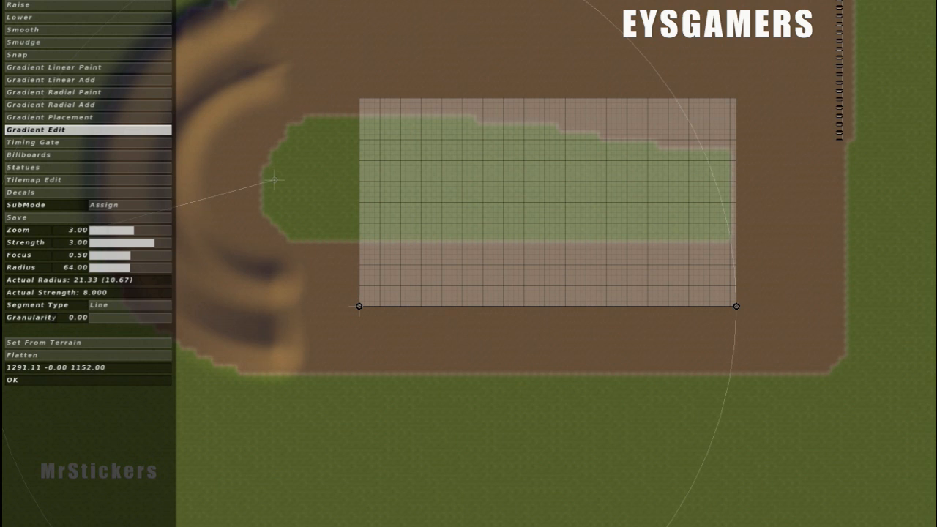
key(equal)
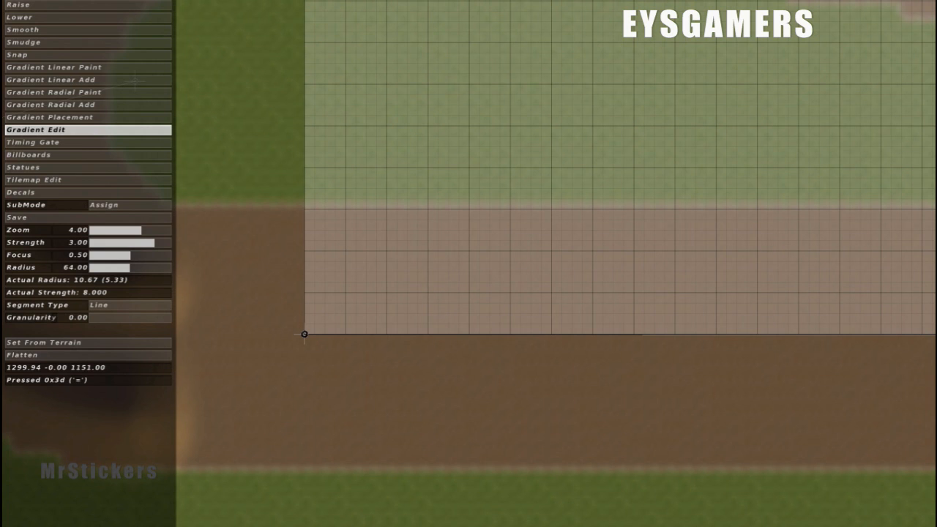
key(minus)
key(equal)
key(equal)
key(equal)
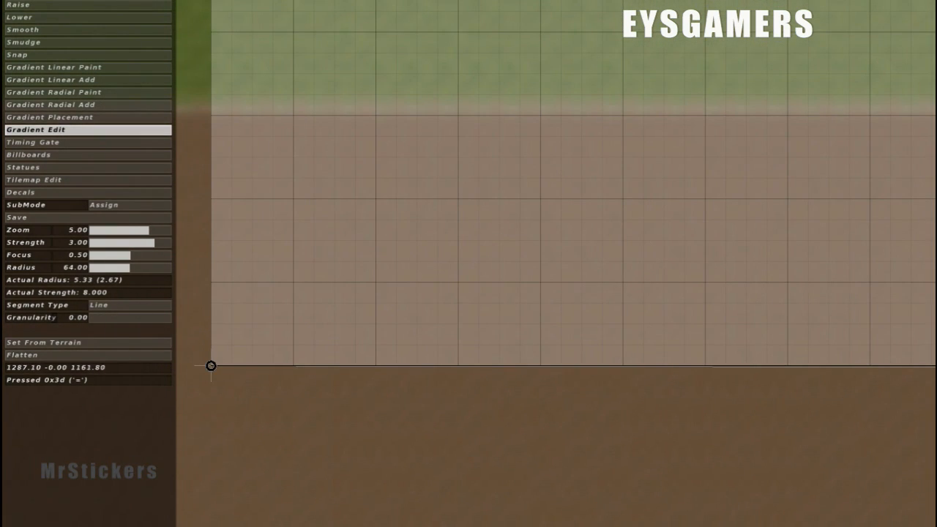
drag(399, 366, 419, 262)
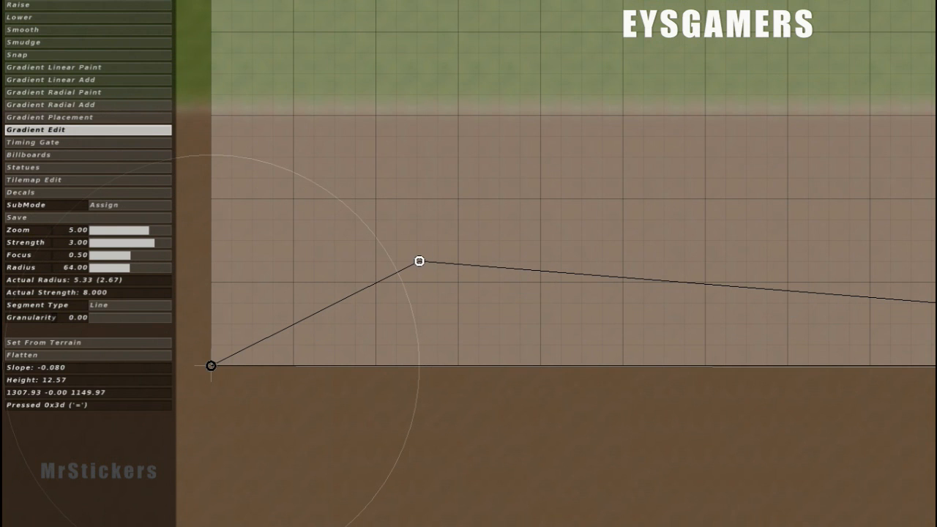
Step: Add a second profile point about 12.2 high toward the gradient's far end to form a tabletop with a landing
key(minus)
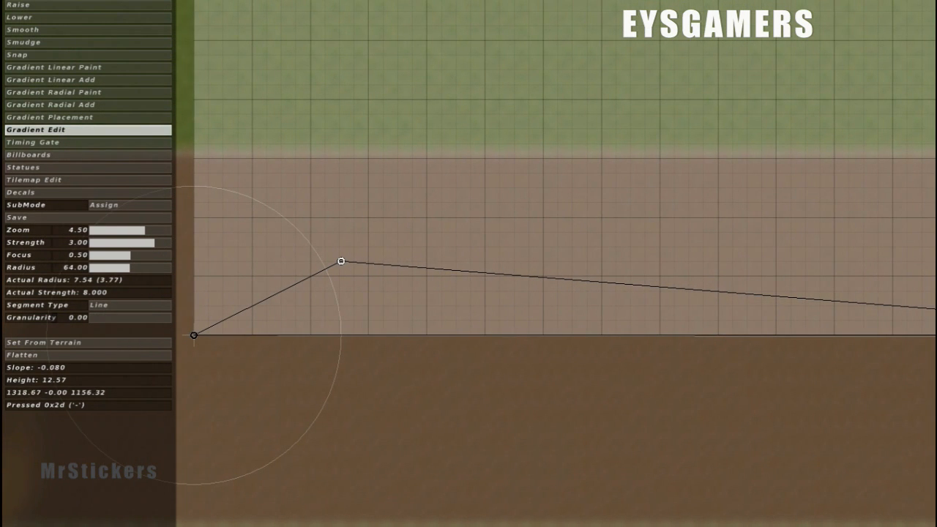
key(minus)
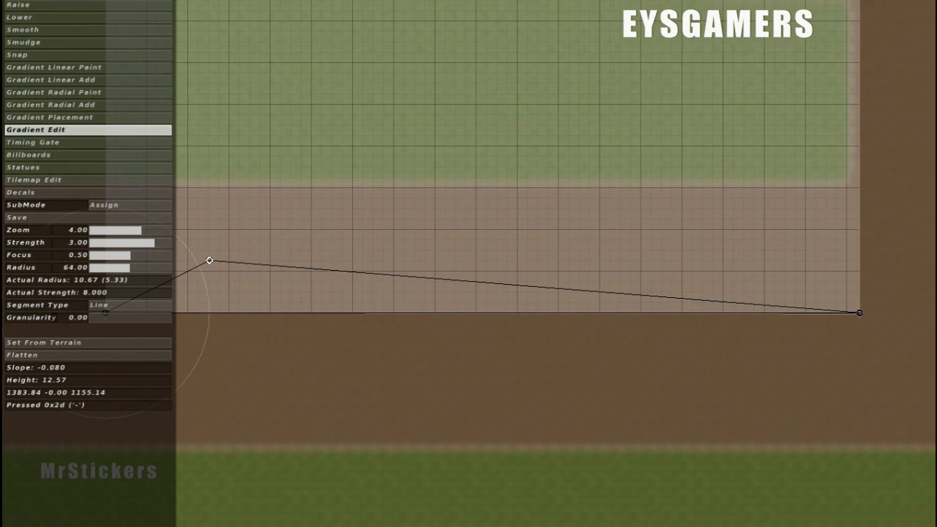
drag(604, 273, 627, 261)
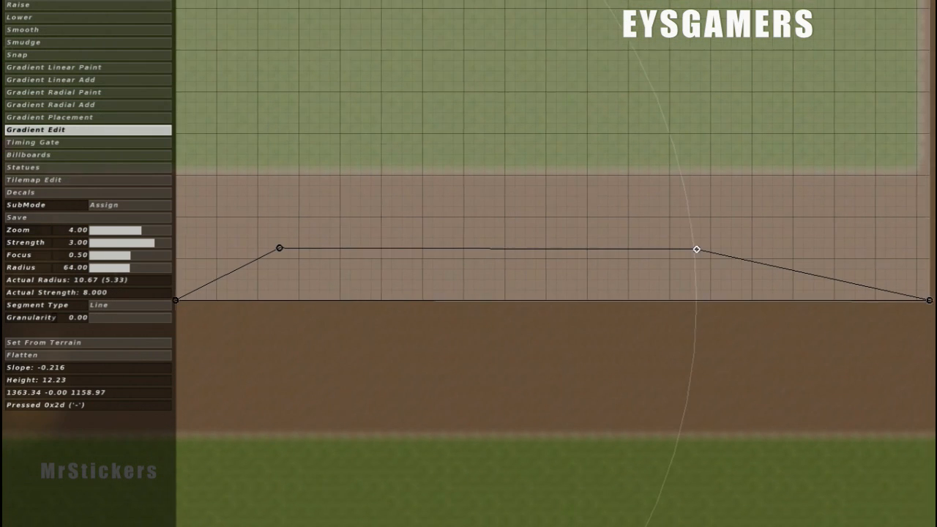
Step: Apply the tabletop profile along the lower straight with Gradient Linear Add at focus 1.00 and radius 111, and view it from the bike
key(minus)
key(minus)
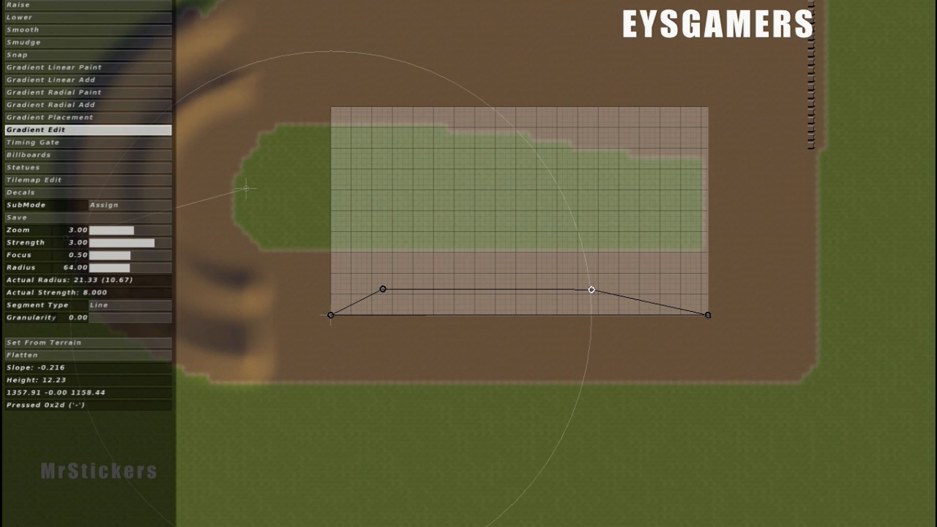
right_drag(386, 231, 473, 226)
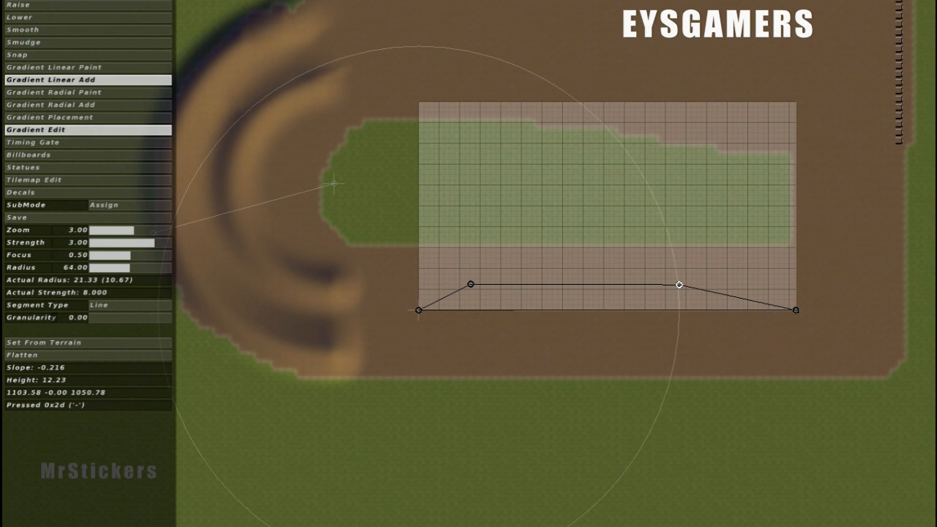
click(51, 79)
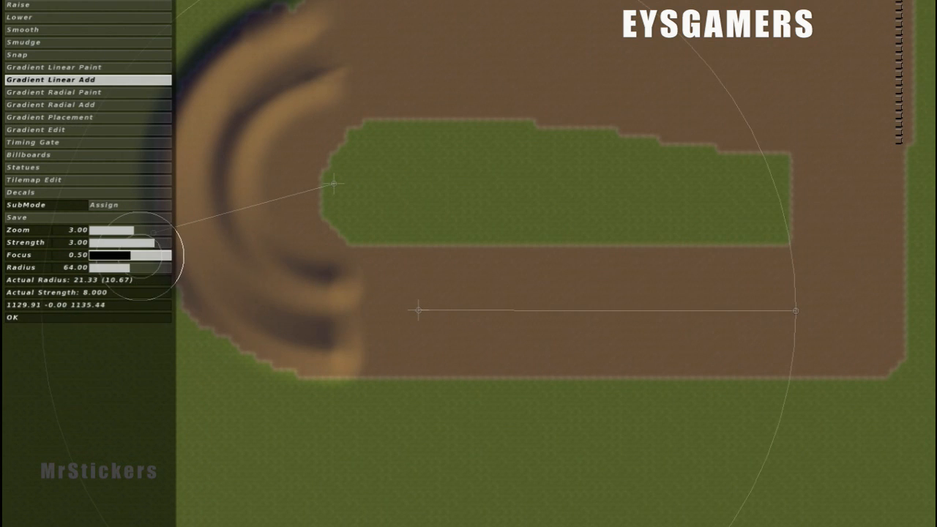
mouse_move(140, 255)
mouse_down()
mouse_move(171, 246)
mouse_move(174, 256)
mouse_up()
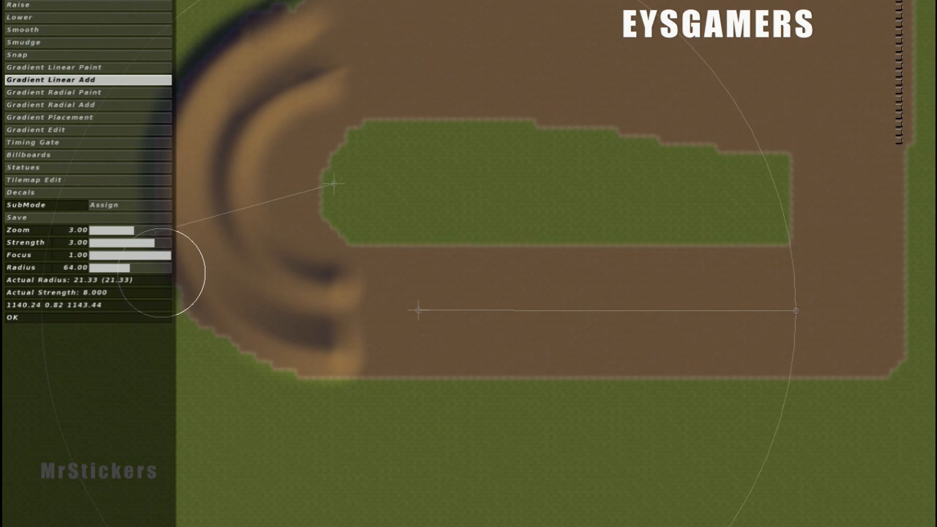
click(139, 267)
mouse_move(139, 268)
mouse_down()
mouse_move(174, 273)
mouse_move(154, 269)
mouse_up()
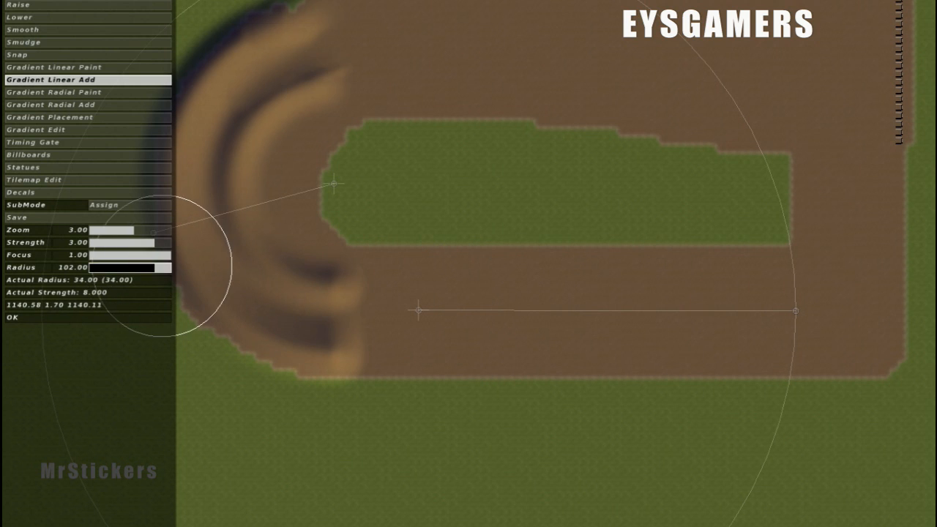
drag(158, 267, 160, 268)
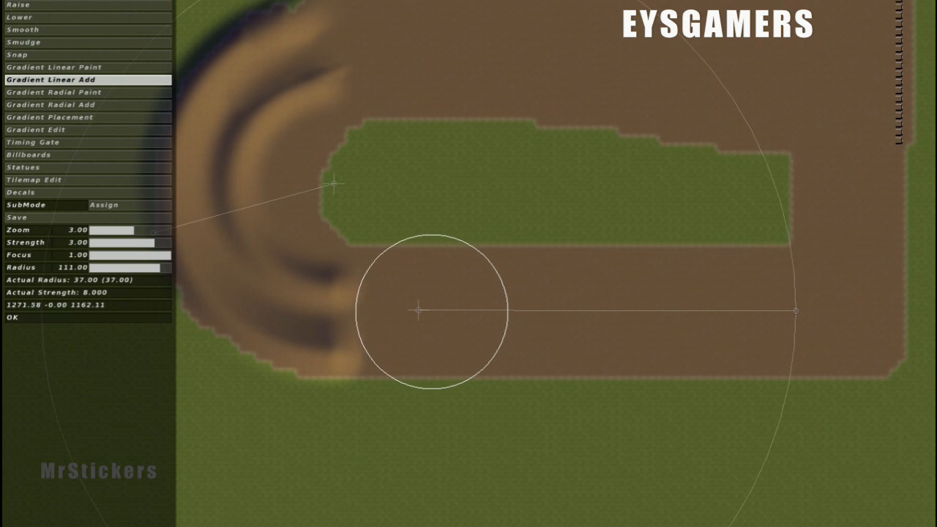
click(416, 310)
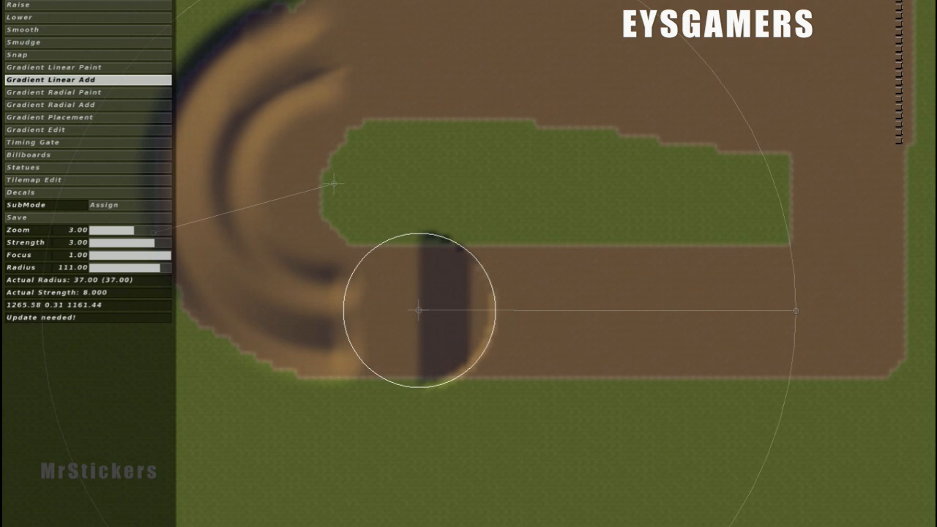
drag(457, 314, 776, 316)
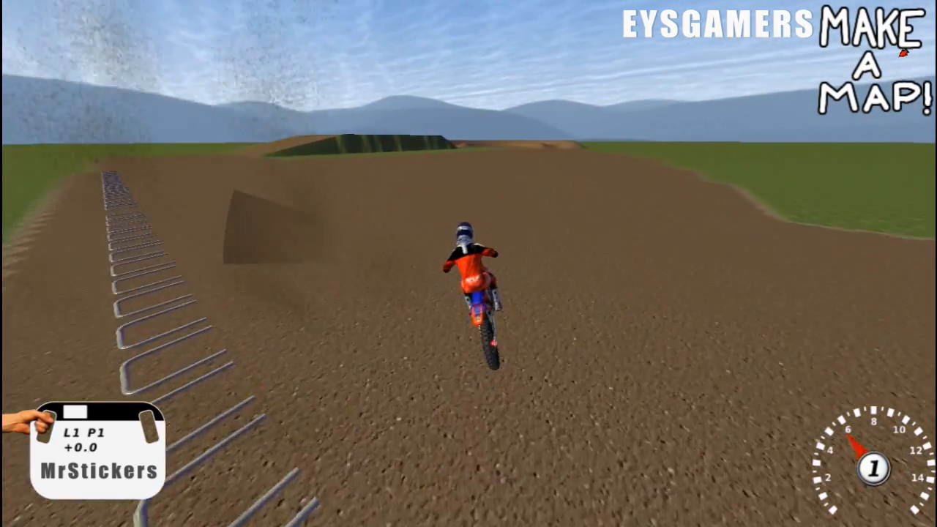
key(c)
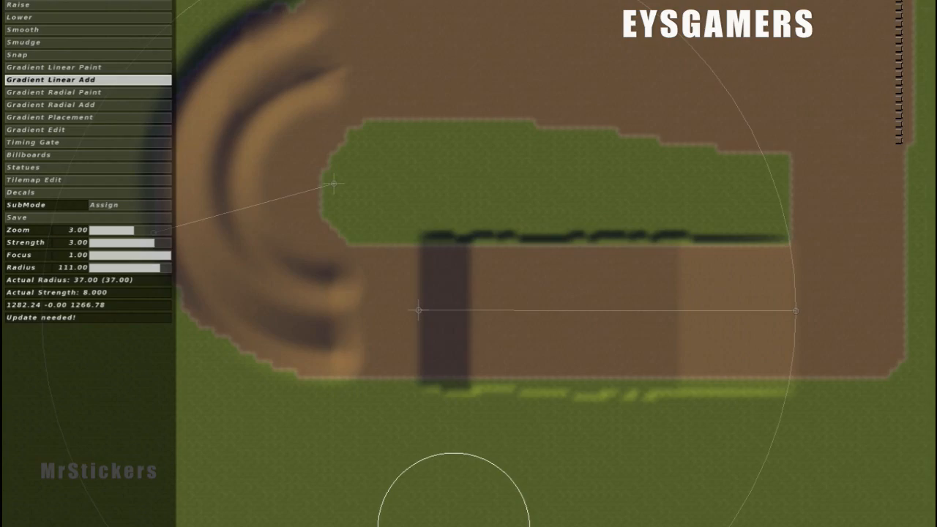
Step: Smooth the tabletop jump and its side edges at strength 2.00, and inspect it from the bike
mouse_move(405, 251)
right_down()
mouse_move(588, 335)
mouse_move(462, 262)
mouse_move(339, 232)
right_up()
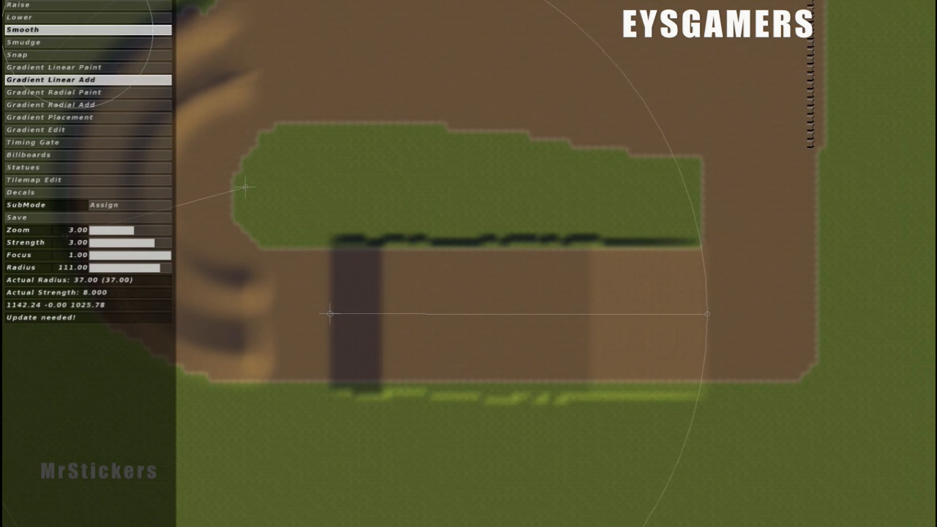
click(87, 30)
drag(157, 242, 146, 244)
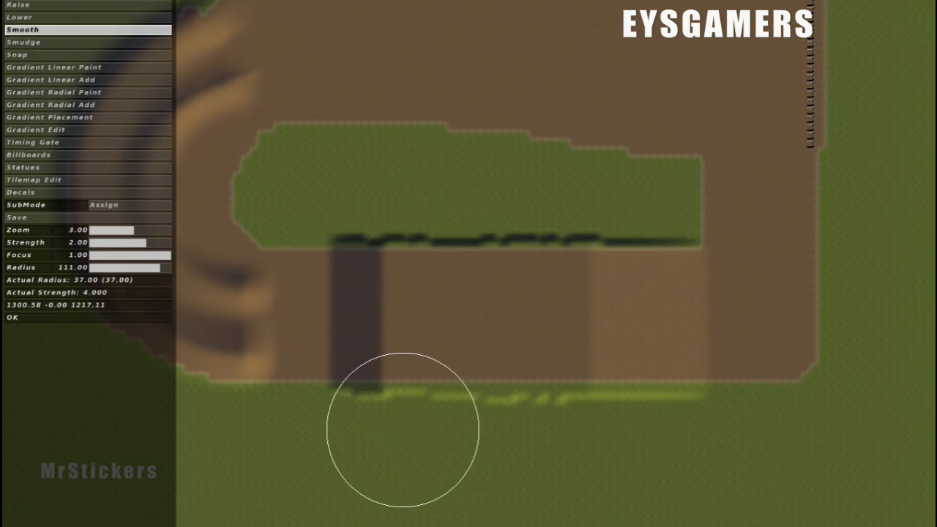
mouse_move(387, 354)
mouse_down()
mouse_move(383, 293)
mouse_move(437, 271)
mouse_move(613, 268)
mouse_move(652, 278)
mouse_move(686, 317)
mouse_move(676, 364)
mouse_move(489, 377)
mouse_up()
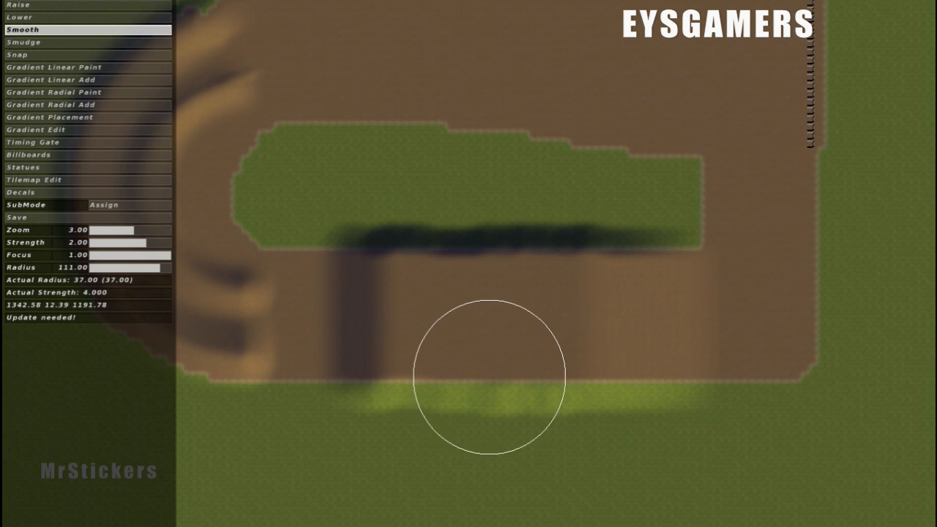
mouse_move(407, 336)
mouse_down()
mouse_move(383, 280)
mouse_move(381, 315)
mouse_up()
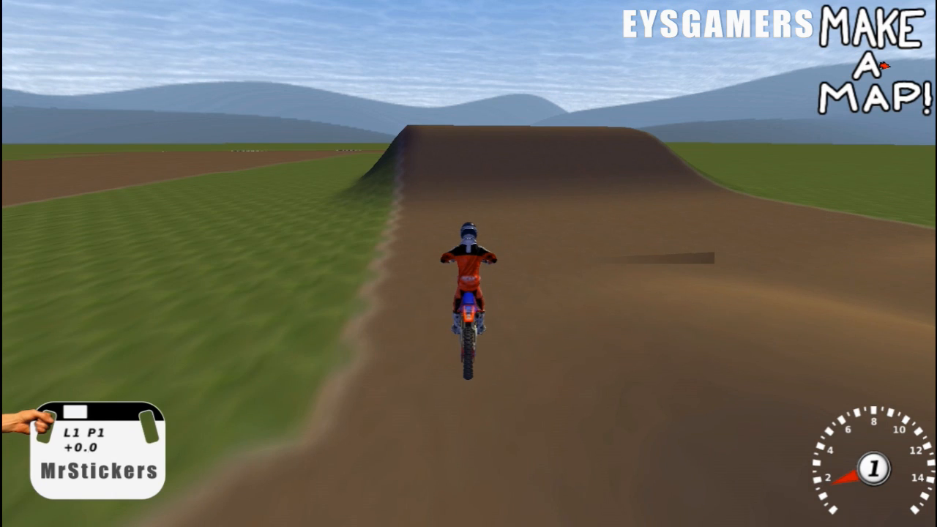
key(c)
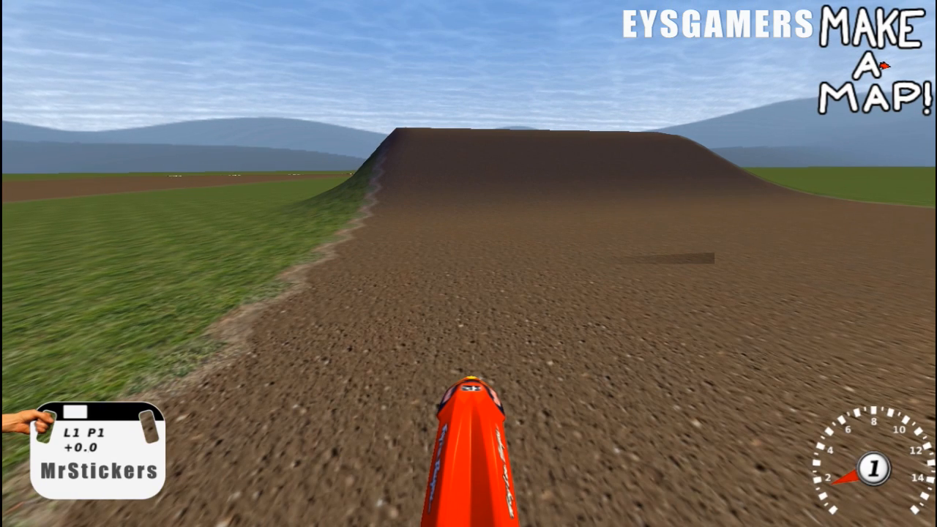
key(Up)
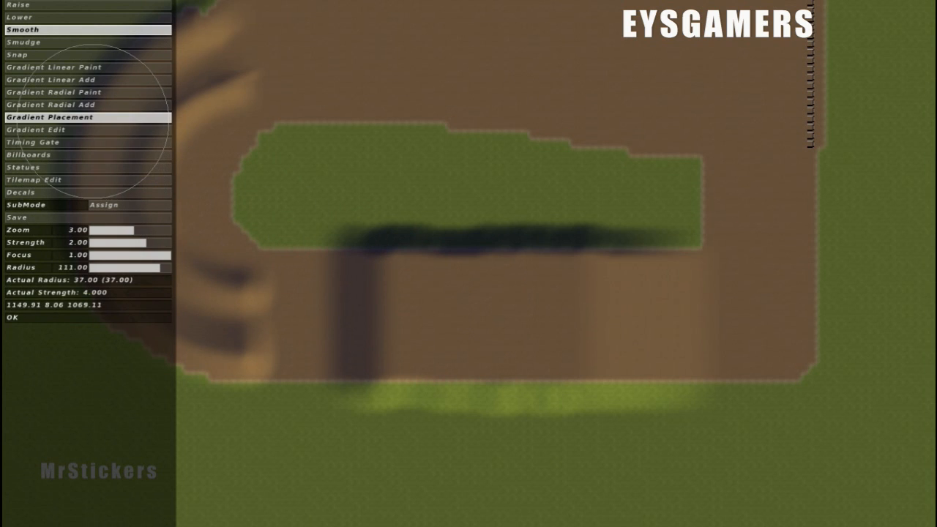
Step: Reopen the tabletop gradient's profile and add two ground-level points after the takeoff peak, splitting off the first jump with a short flat gap
click(49, 117)
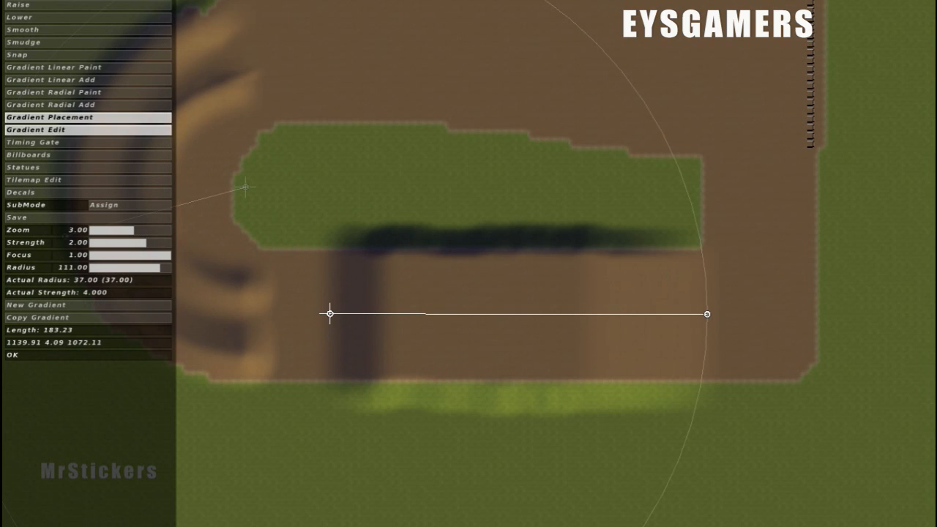
click(35, 130)
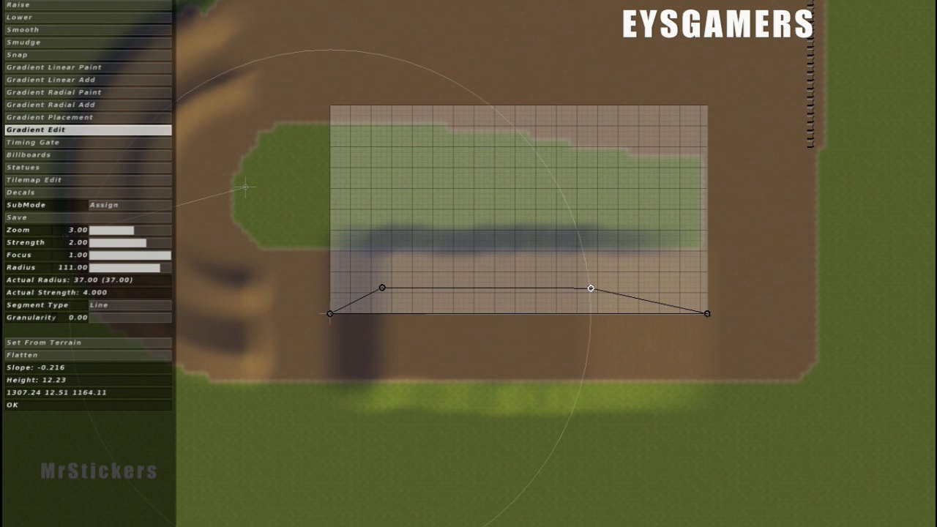
key(equal)
key(equal)
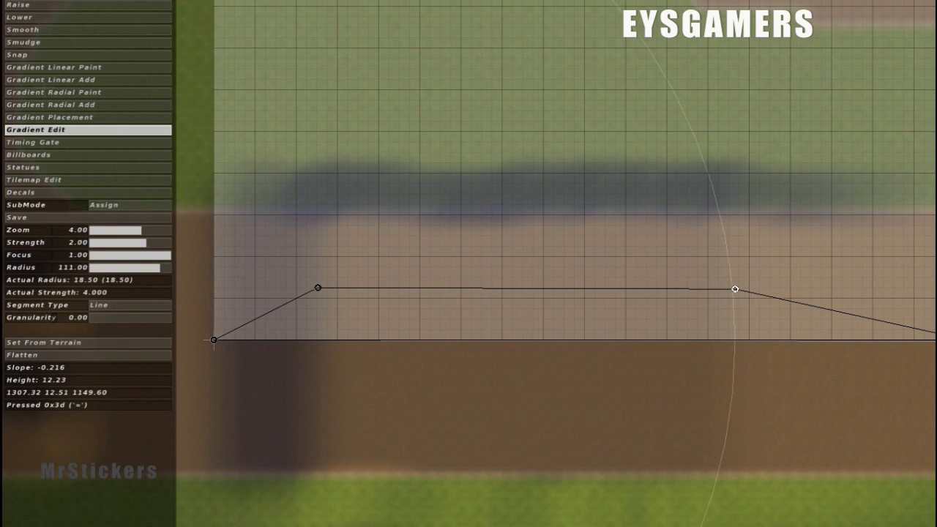
click(407, 290)
drag(408, 289, 461, 339)
Step: Add a middle peak level with the outer two, followed by two points about -0.07 and -0.23 high before the last peak, forming a triple
drag(517, 329, 518, 287)
drag(591, 287, 598, 340)
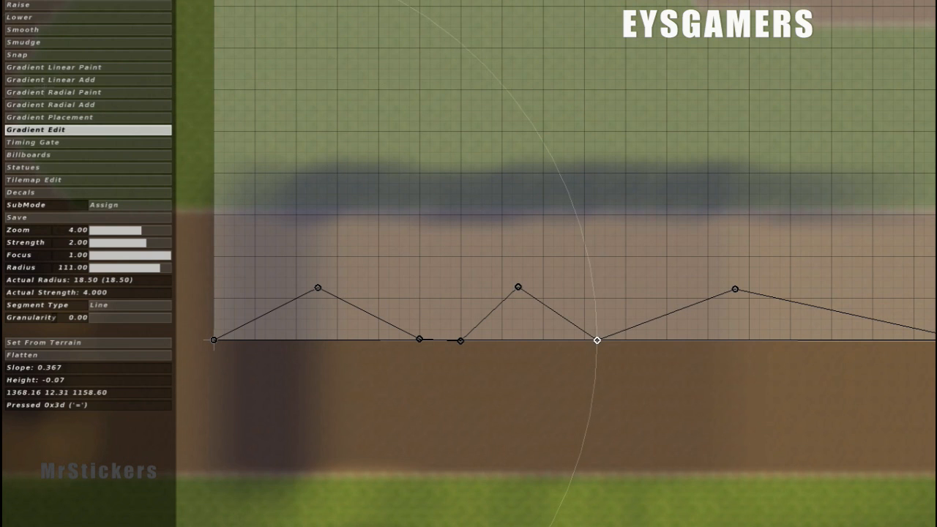
drag(666, 314, 670, 342)
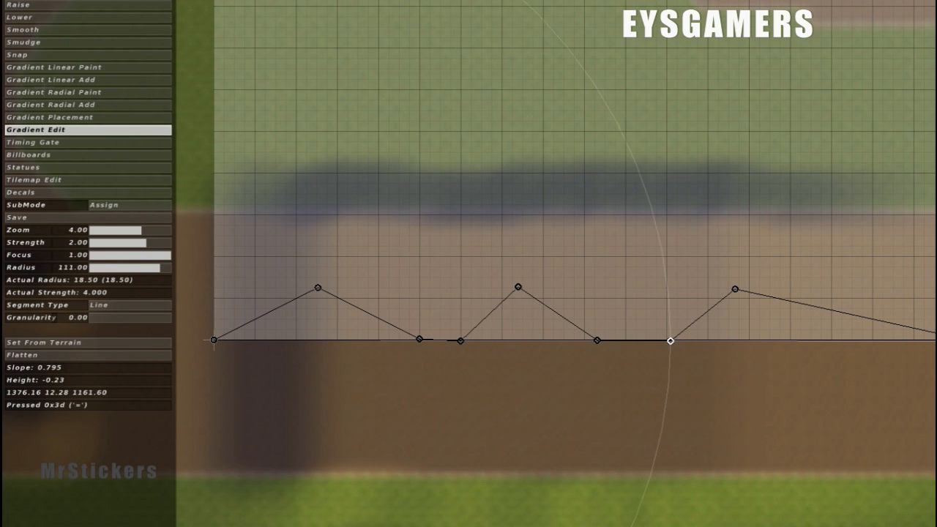
key(minus)
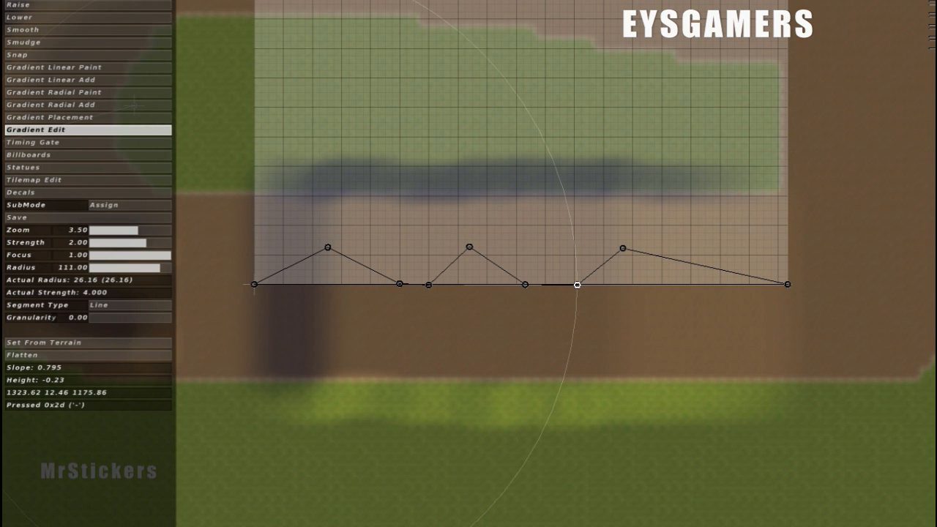
key(minus)
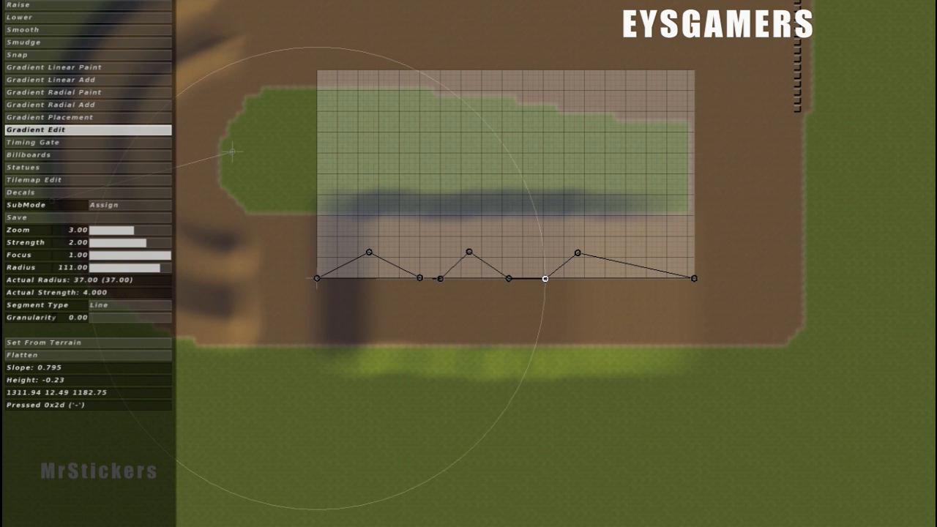
middle_drag(232, 152, 316, 244)
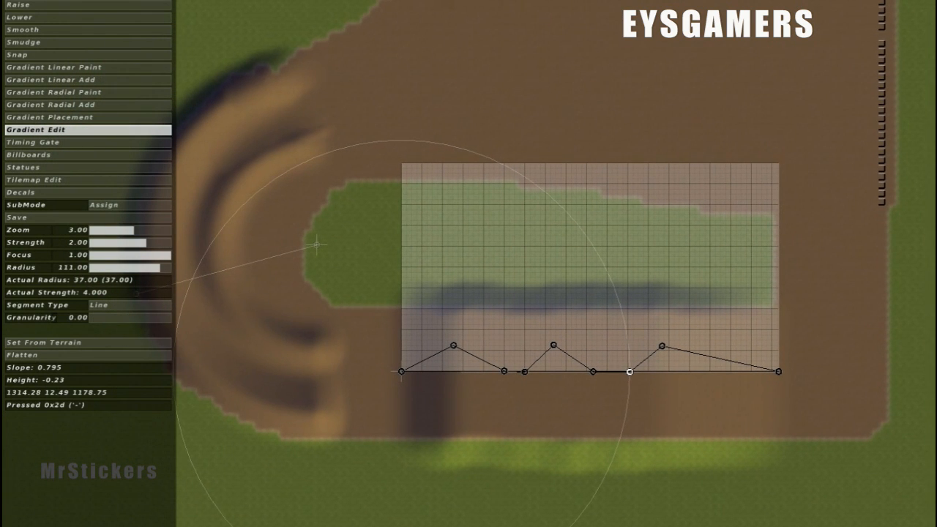